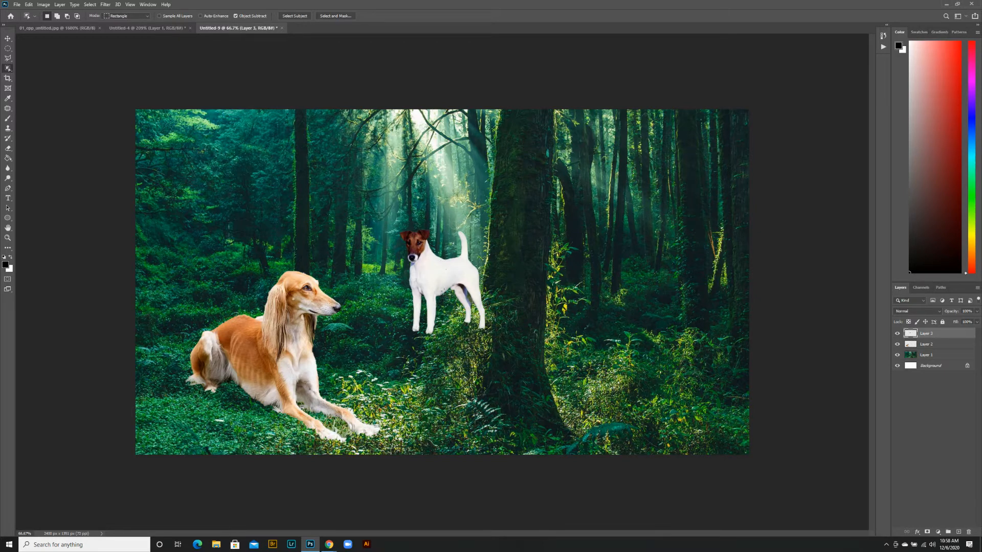
# Paste the copied straw hat from the hat document into the forest composite and move it above the reclining dog's head
pyautogui.click(138, 28)
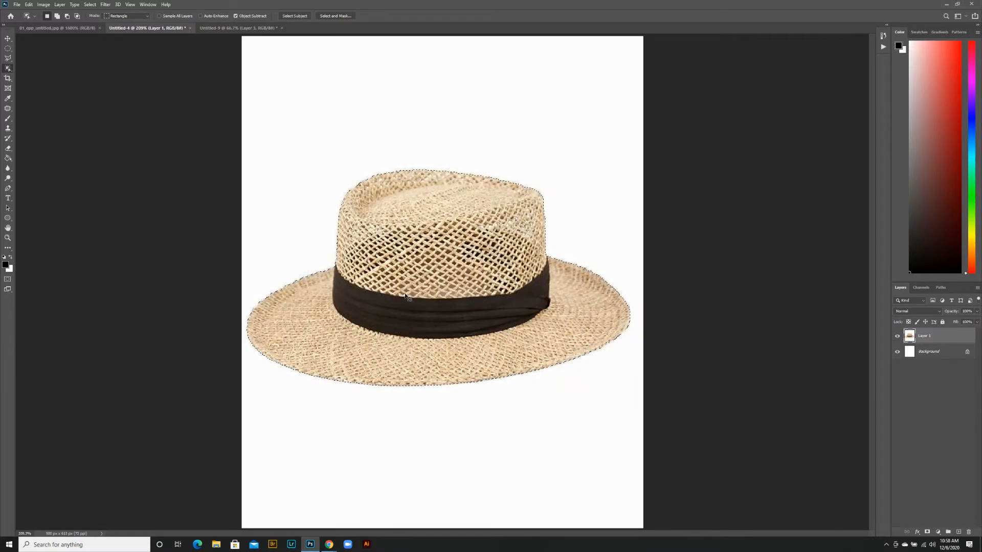
pyautogui.click(238, 28)
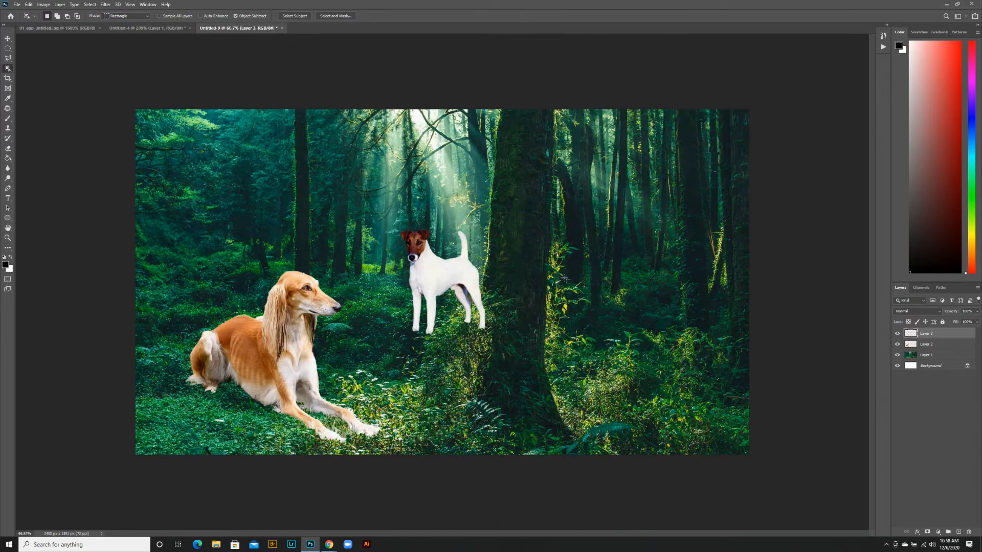
pyautogui.hotkey('ctrl', 'v')
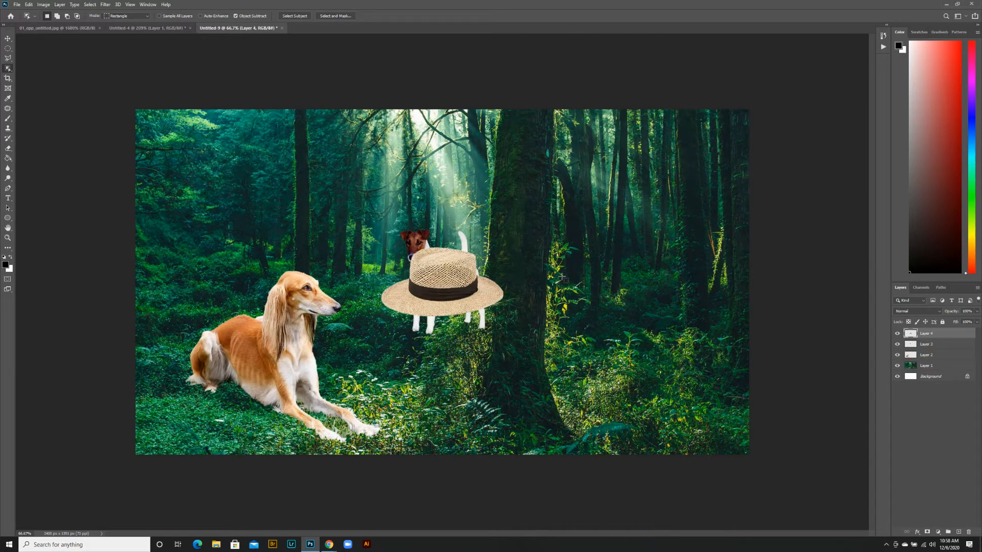
pyautogui.click(8, 39)
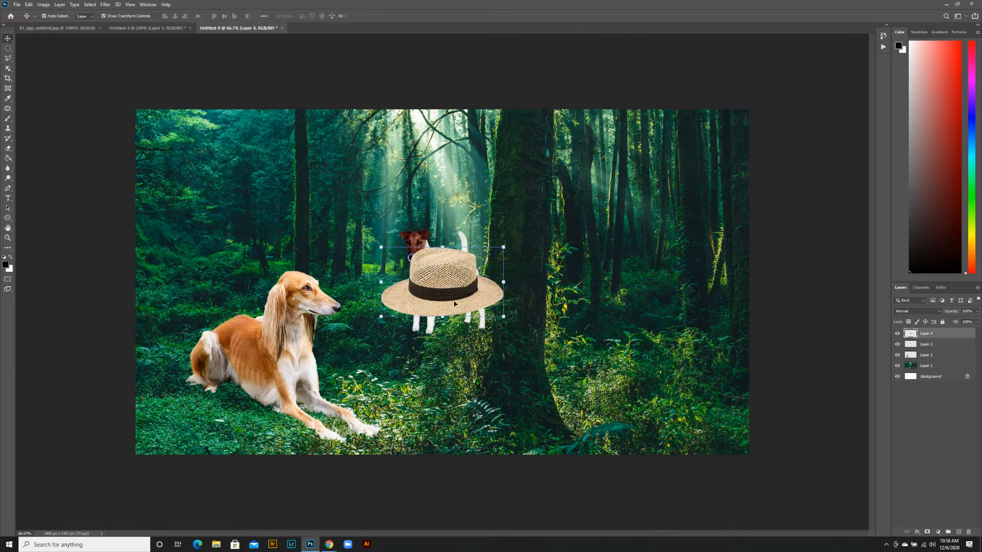
pyautogui.moveTo(455, 304); pyautogui.dragTo(303, 232)
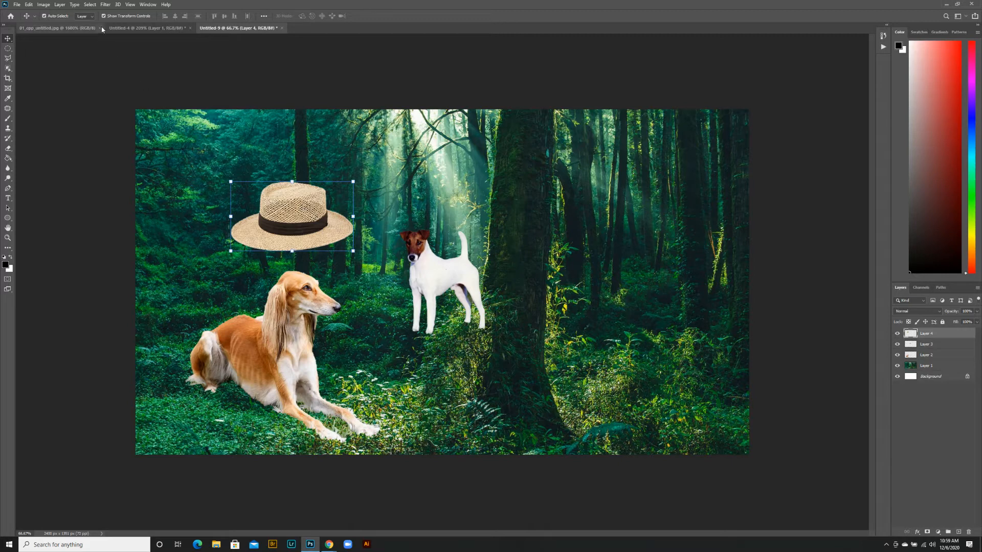
# Scale the hat down to about 58% width and 65% height and place it on the reclining dog's head
pyautogui.click(29, 5)
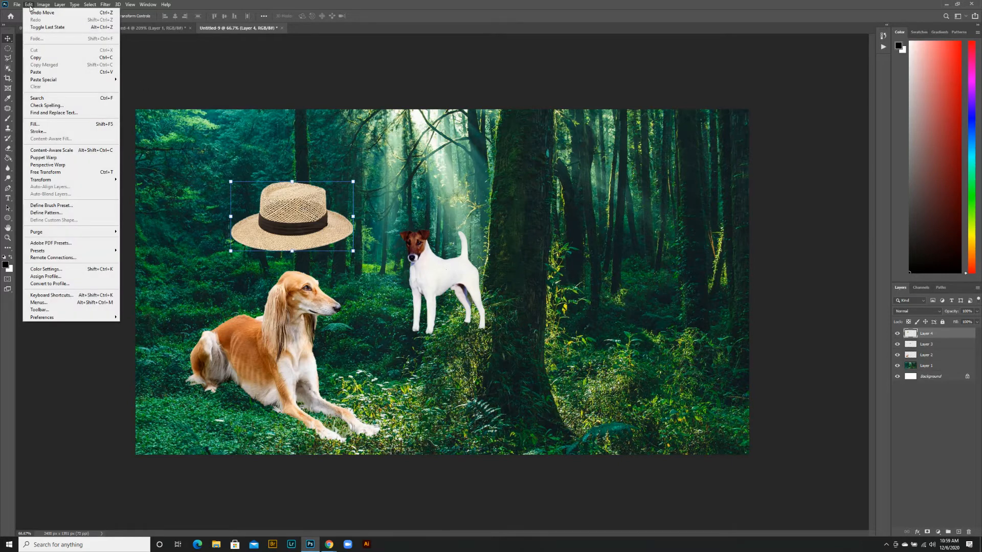
pyautogui.moveTo(52, 181)
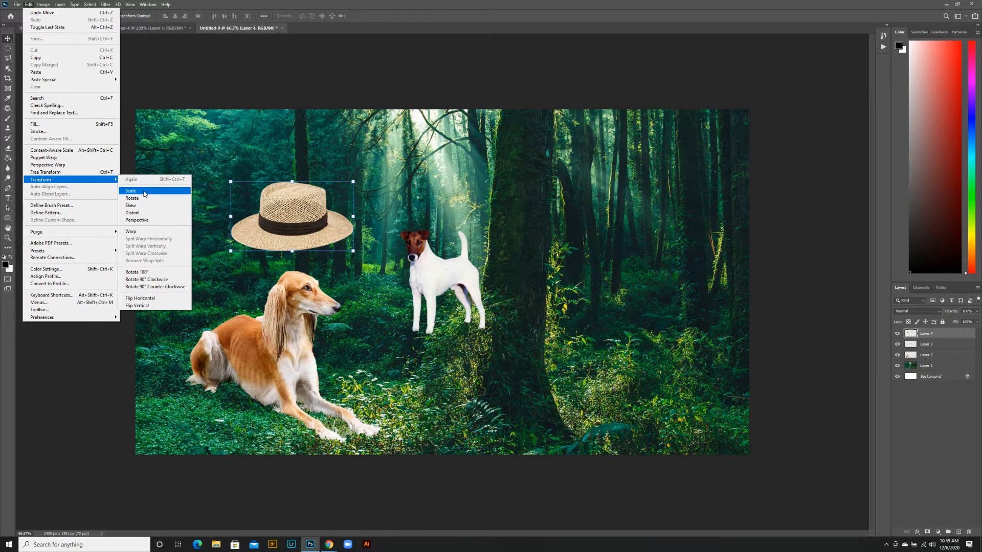
pyautogui.click(144, 193)
pyautogui.moveTo(353, 181); pyautogui.dragTo(287, 266)
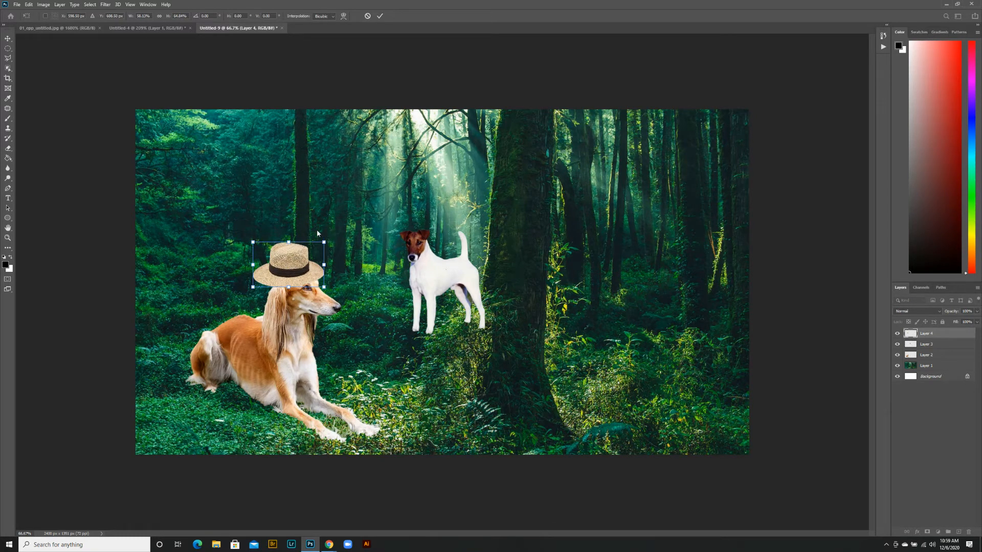
# Rotate the hat about 18° counter-clockwise and lower it slightly to fit the reclining dog's head
pyautogui.click(29, 4)
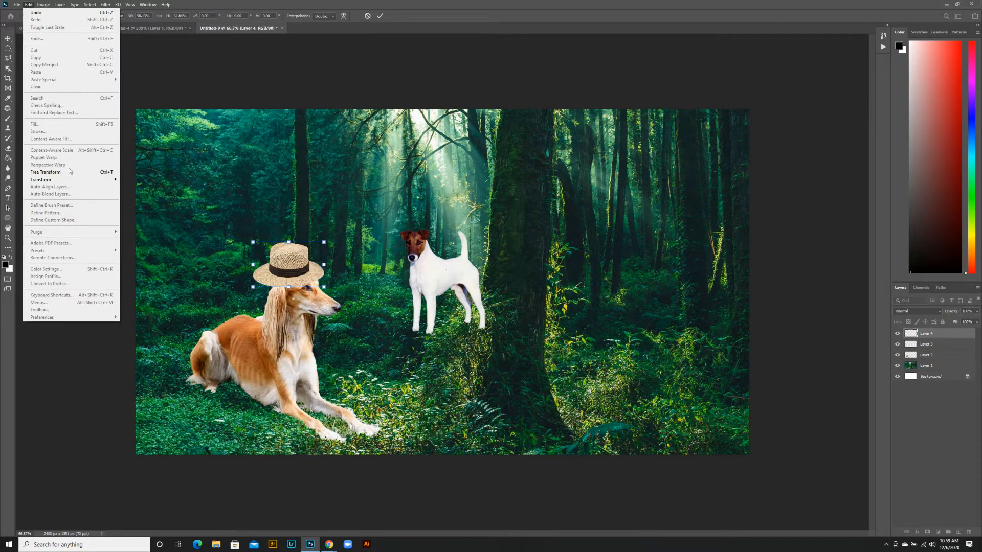
pyautogui.click(131, 190)
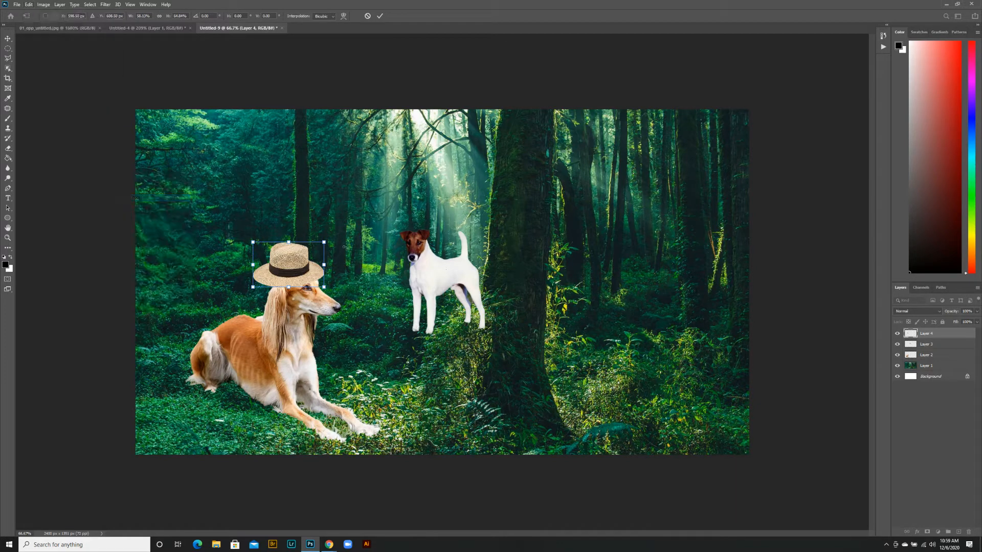
pyautogui.moveTo(338, 245); pyautogui.dragTo(329, 231)
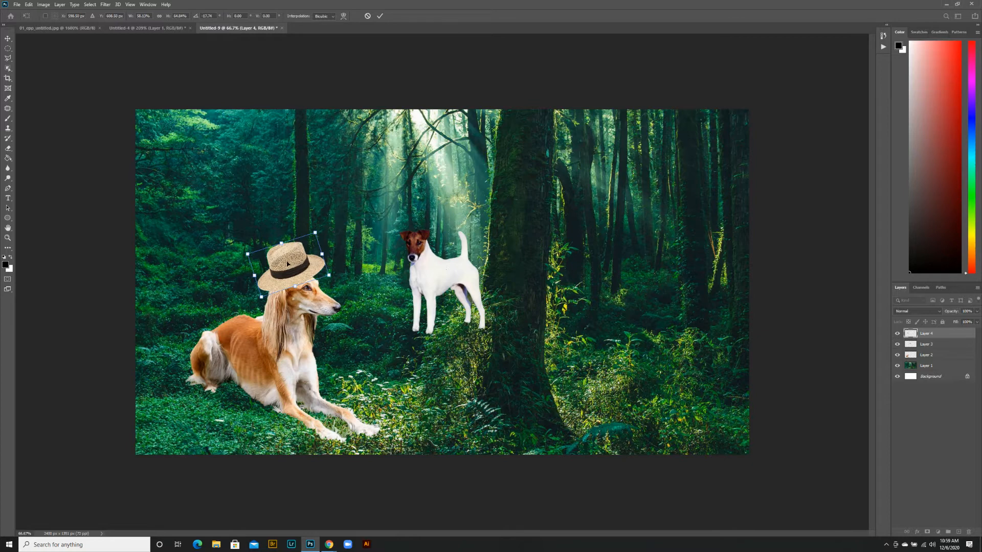
pyautogui.moveTo(286, 262); pyautogui.dragTo(289, 271)
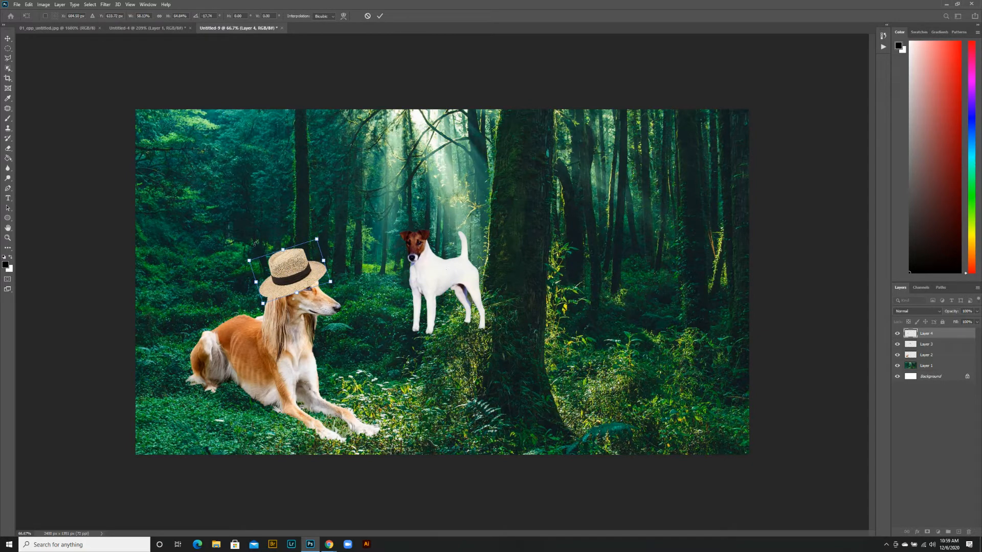
pyautogui.moveTo(255, 241); pyautogui.dragTo(254, 243)
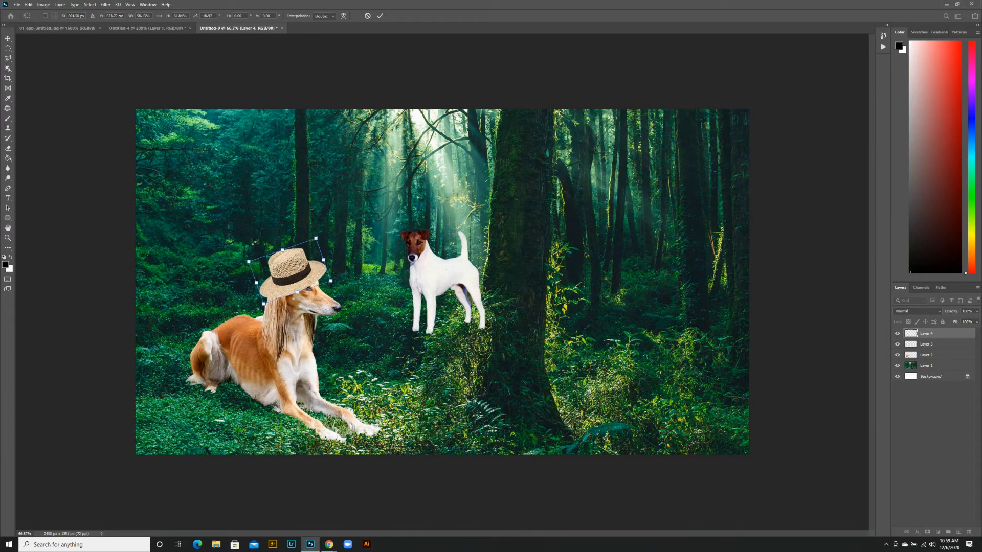
# Apply a slight Perspective transform to the hat's front brim corner and commit the transformation
pyautogui.click(29, 4)
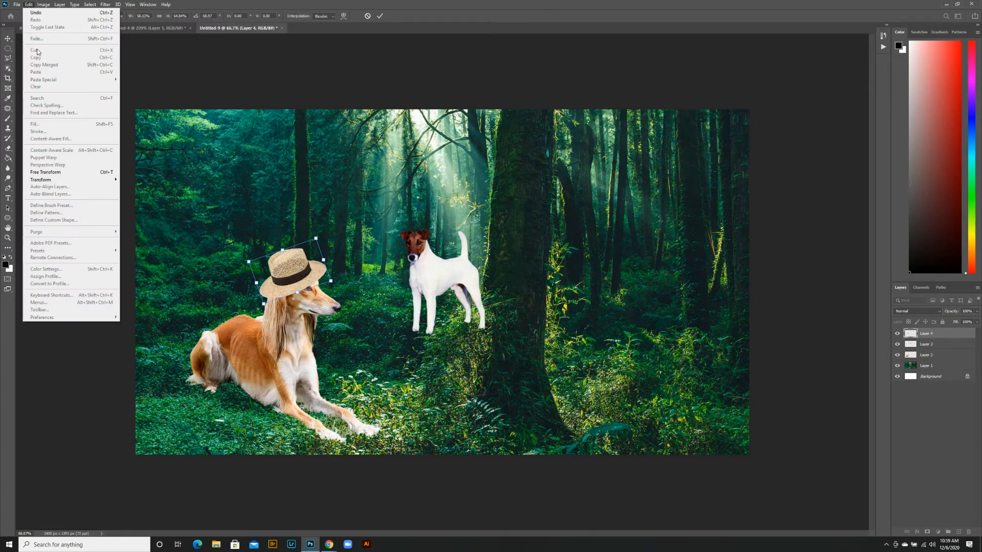
pyautogui.moveTo(66, 181)
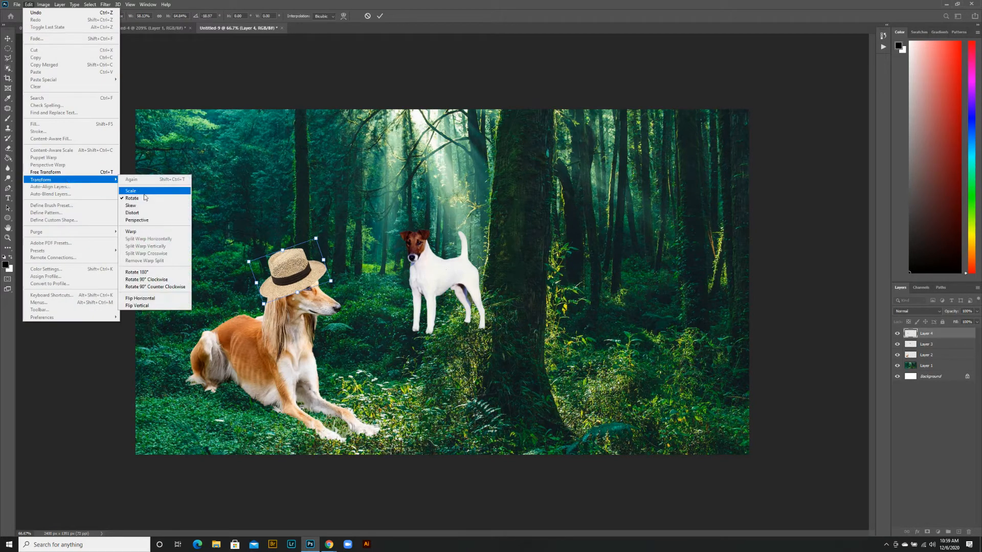
pyautogui.click(145, 221)
pyautogui.moveTo(331, 281)
pyautogui.mouseDown()
pyautogui.moveTo(322, 252)
pyautogui.moveTo(329, 277)
pyautogui.mouseUp()
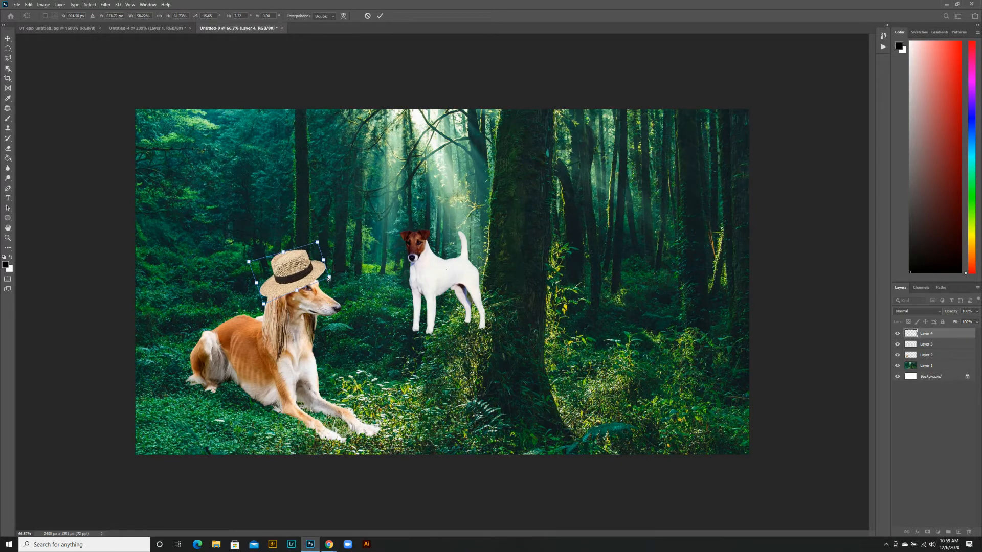
pyautogui.click(8, 38)
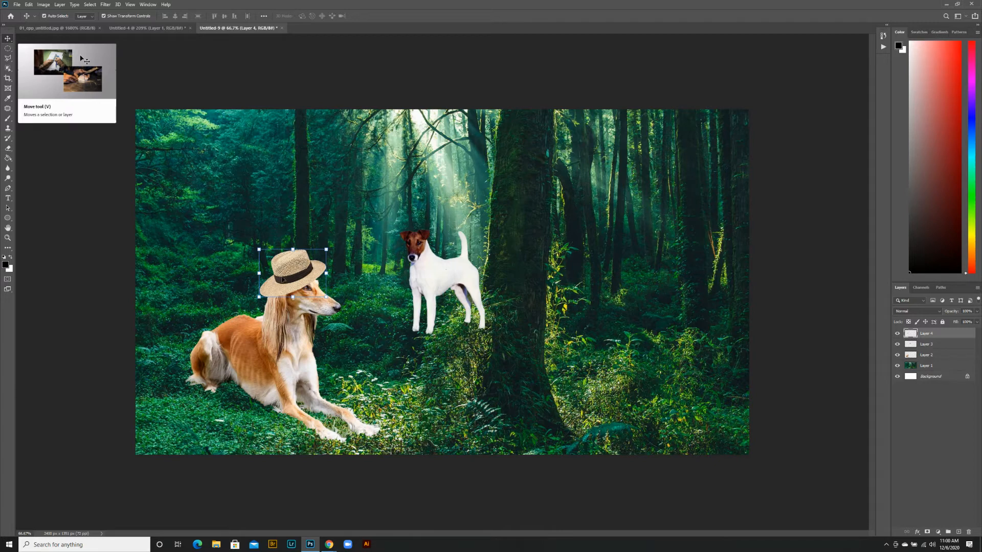
# Nudge the hat slightly toward the back of the dog's head and toggle Show Transform Controls off and on
pyautogui.moveTo(283, 280)
pyautogui.mouseDown()
pyautogui.moveTo(307, 257)
pyautogui.moveTo(274, 275)
pyautogui.moveTo(261, 238)
pyautogui.moveTo(294, 265)
pyautogui.moveTo(282, 271)
pyautogui.mouseUp()
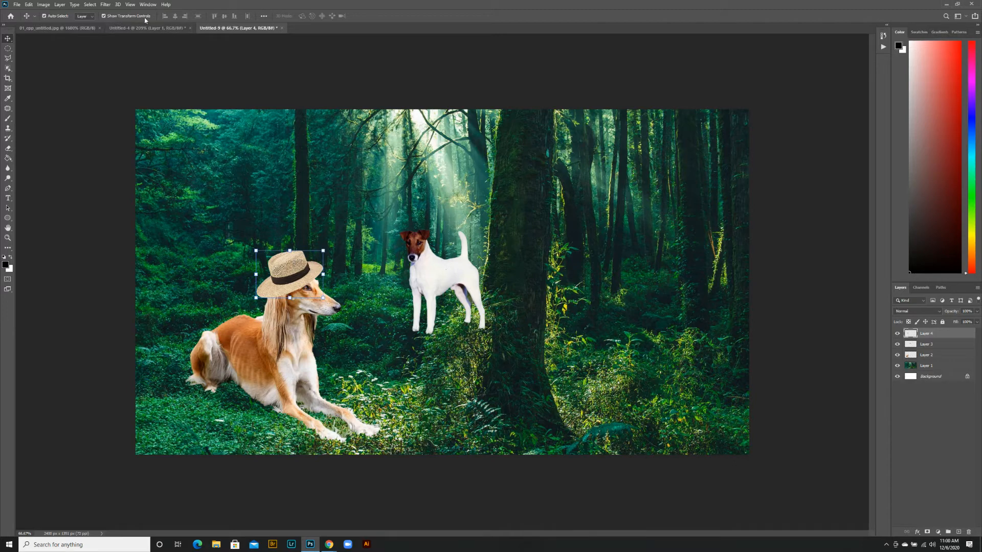
pyautogui.click(104, 16)
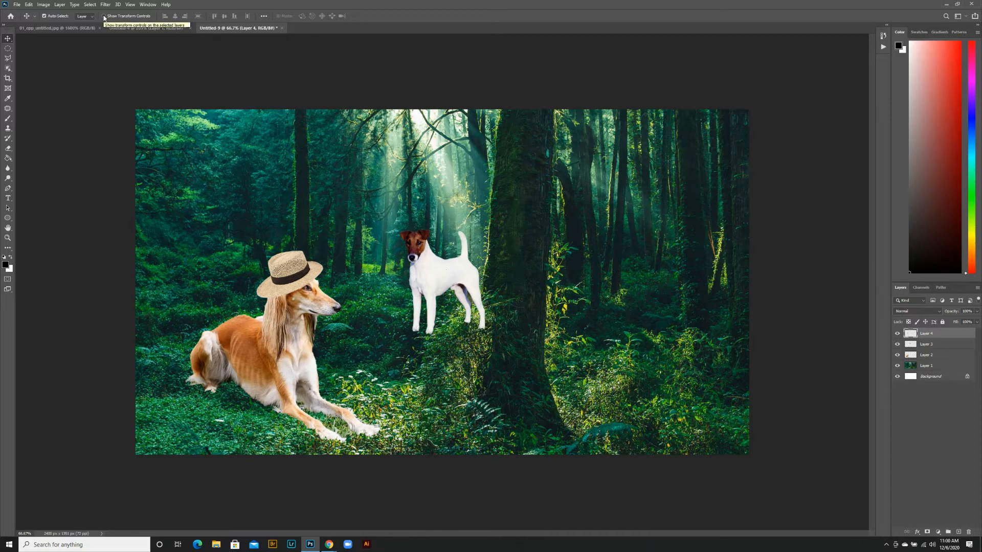
pyautogui.click(104, 17)
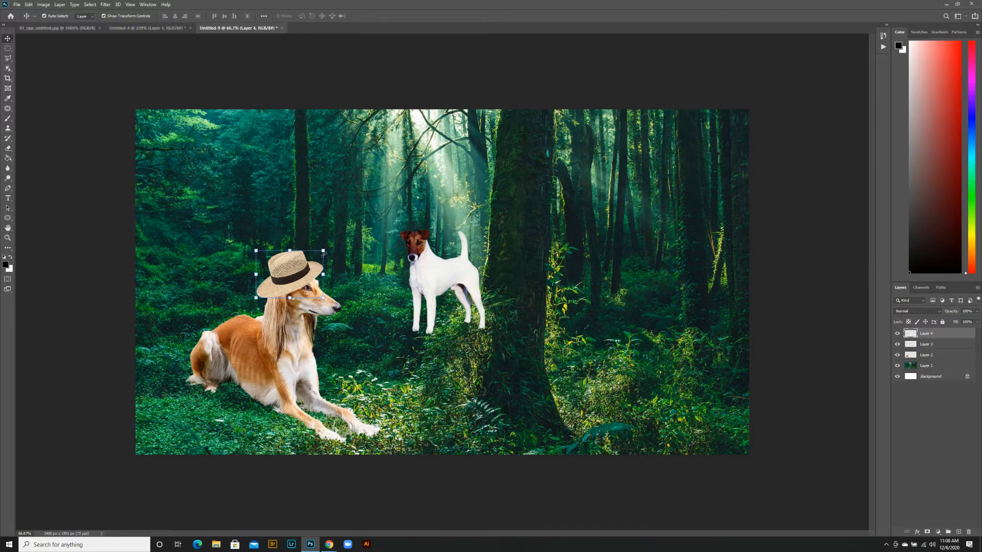
# Using the hat's transform controls, scale it to about 90% width and 76% height, rotate it about -5°, and reseat it on the dog's head
pyautogui.moveTo(323, 251)
pyautogui.mouseDown()
pyautogui.moveTo(357, 225)
pyautogui.moveTo(320, 250)
pyautogui.mouseUp()
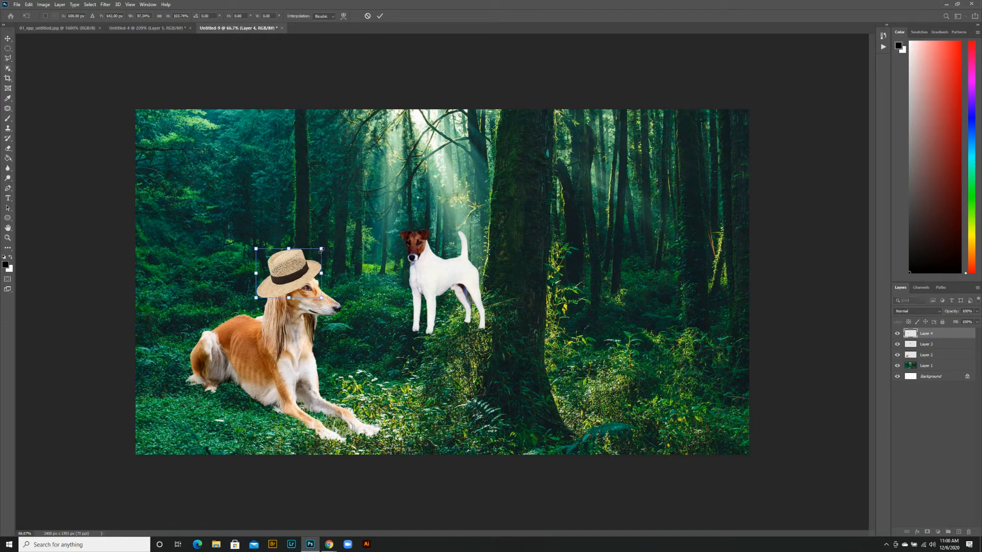
pyautogui.moveTo(328, 302); pyautogui.dragTo(269, 246)
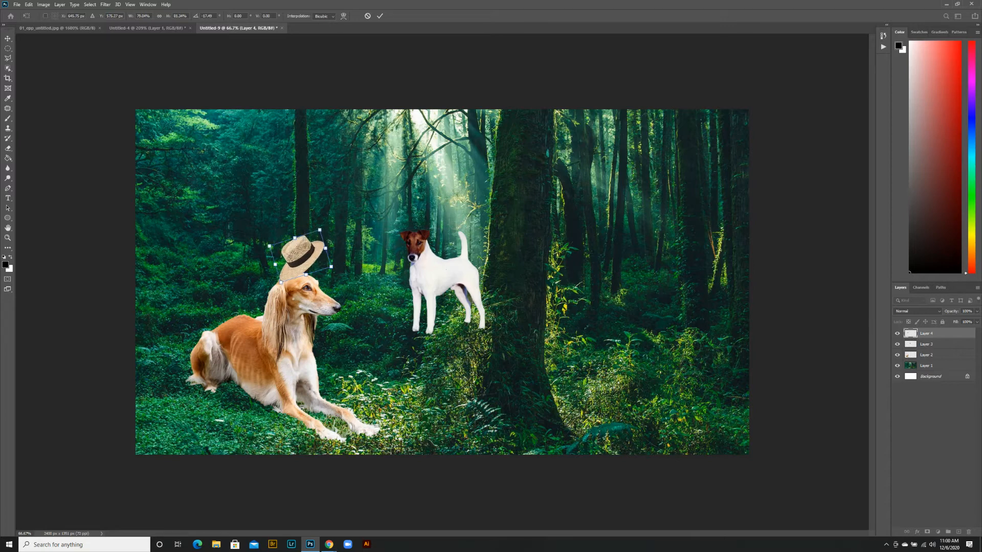
pyautogui.moveTo(335, 269); pyautogui.dragTo(291, 271)
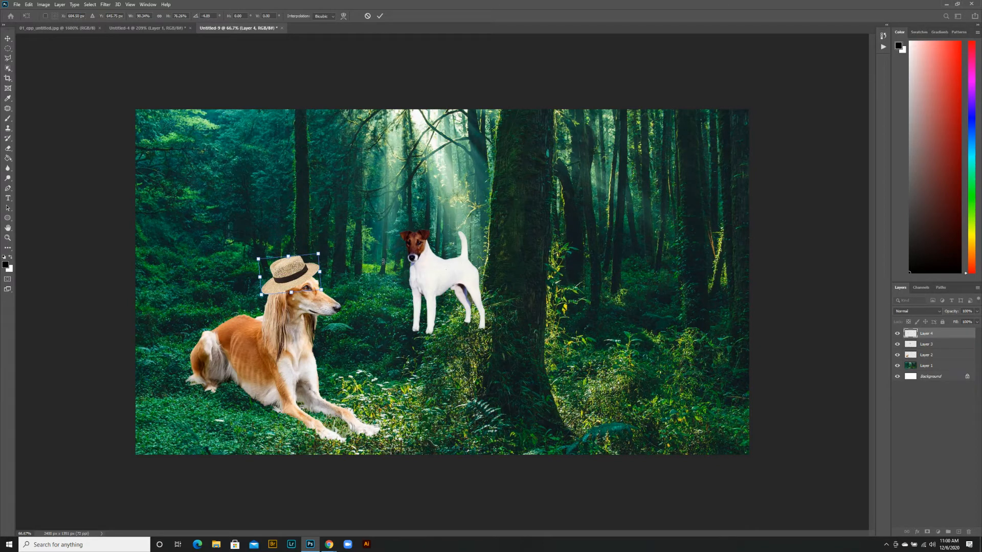
pyautogui.press('Return')
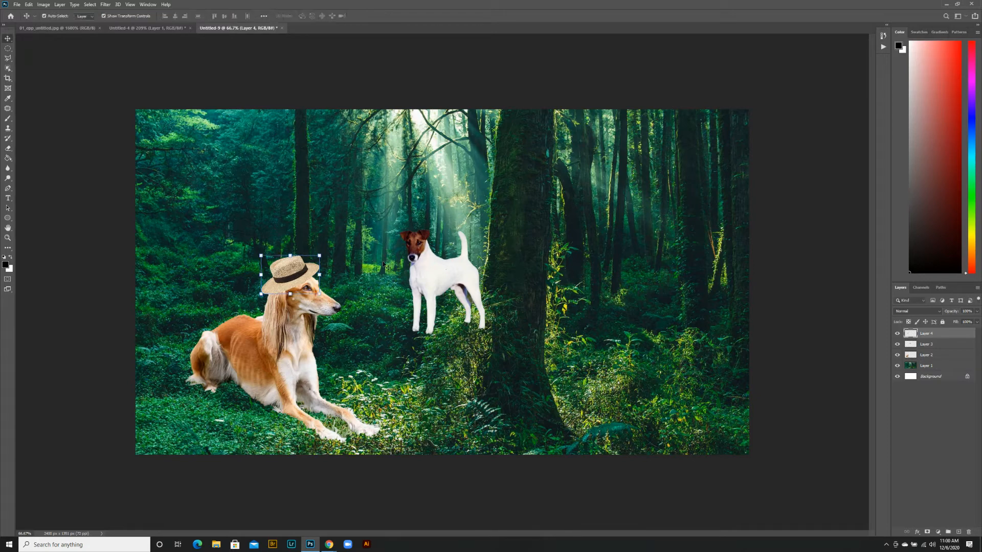
pyautogui.click(8, 48)
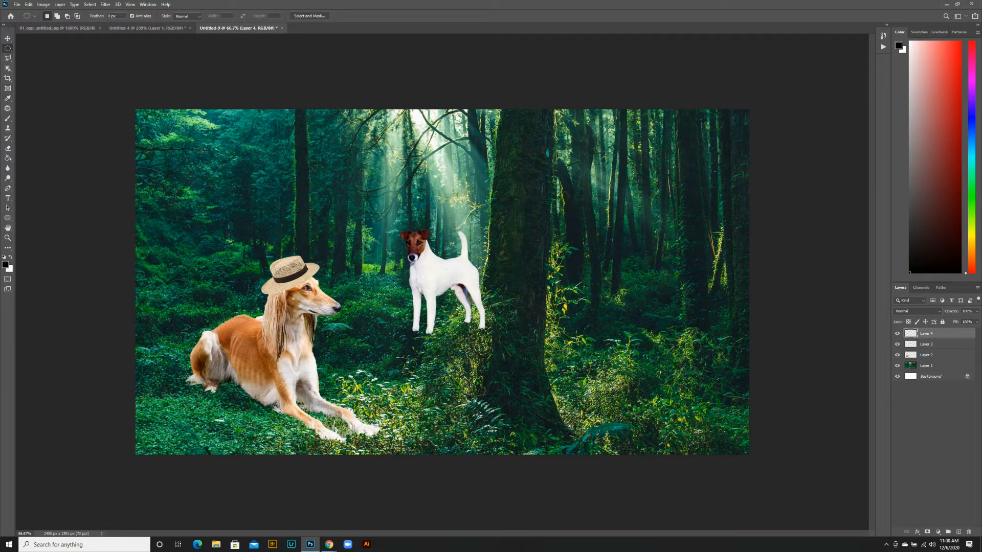
pyautogui.click(29, 4)
pyautogui.moveTo(77, 179)
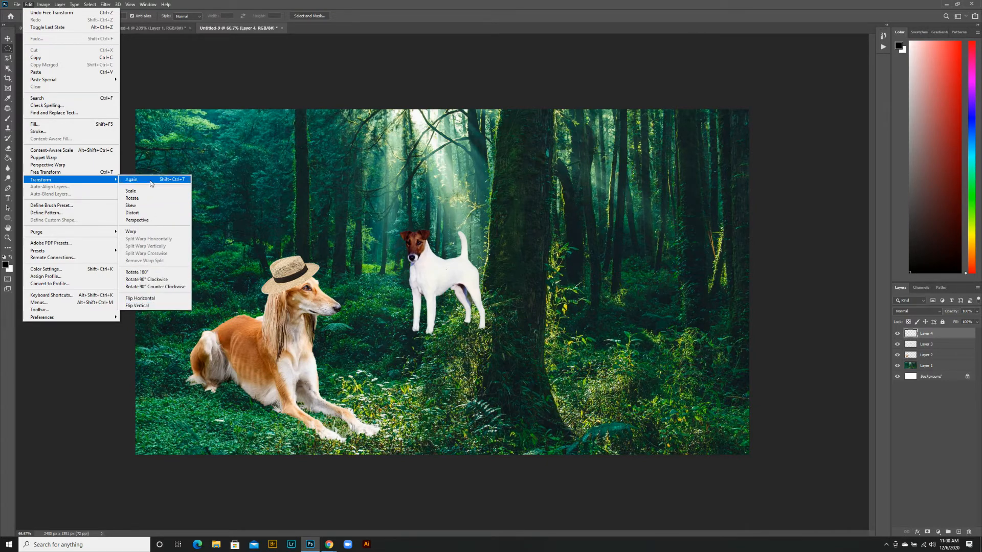
pyautogui.click(354, 2)
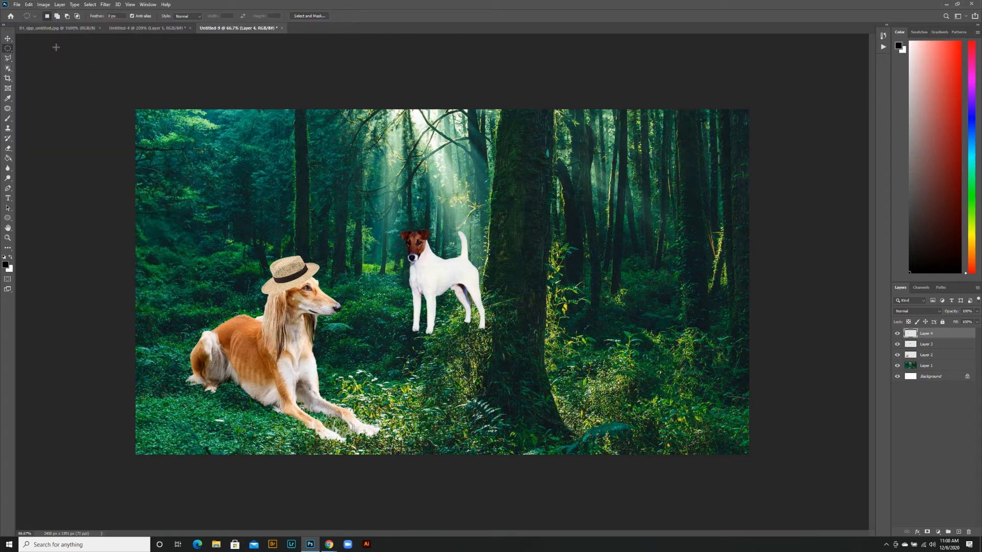
# Undo the hat's last free transform and the small move before it
pyautogui.click(8, 40)
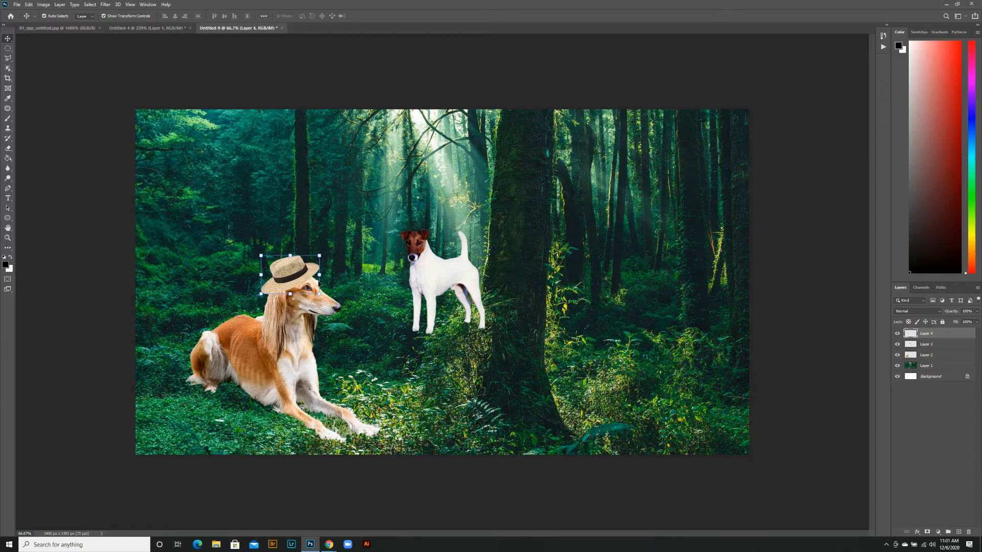
pyautogui.press('ctrl')
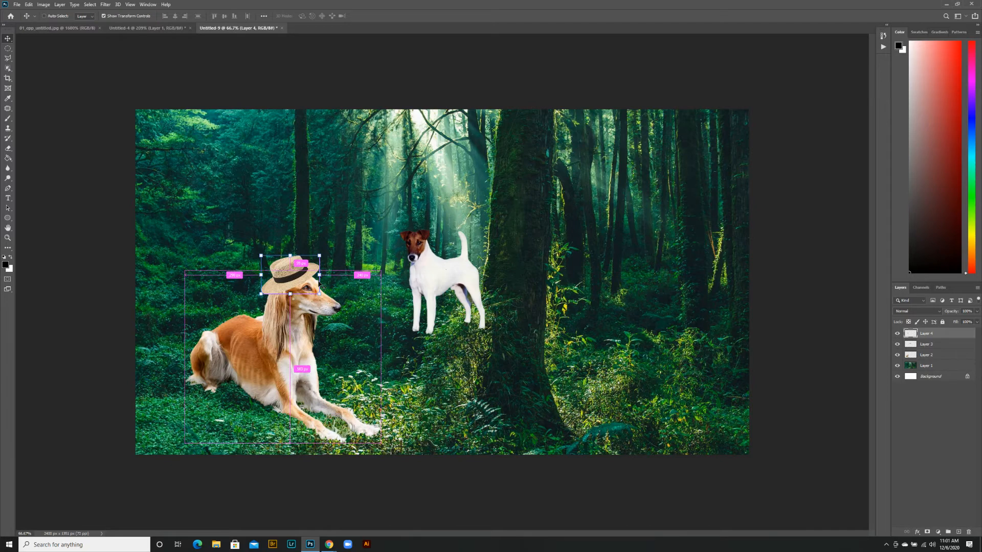
pyautogui.hotkey('ctrl', 'z')
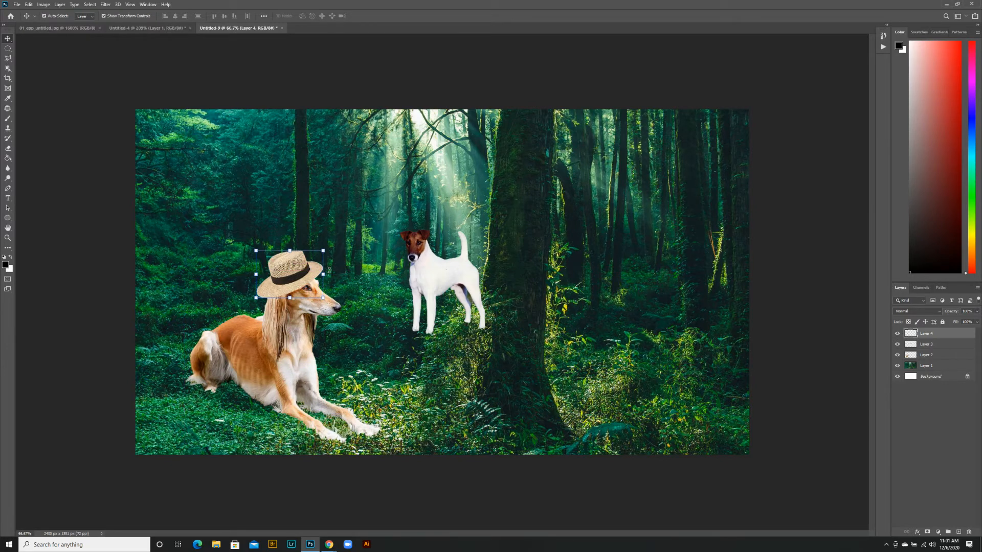
pyautogui.hotkey('ctrl', 'z')
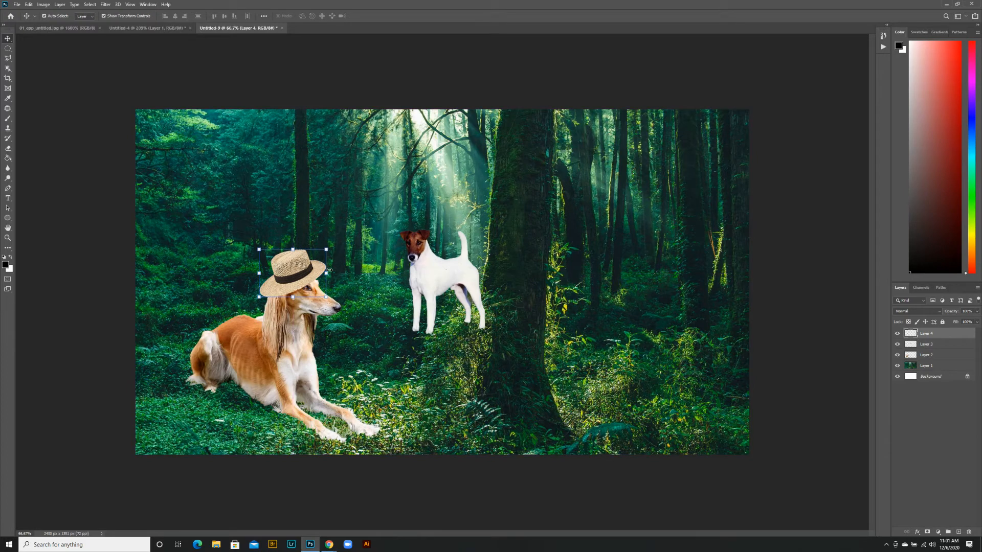
# Step the document back through its history to the first Paste state, which holds only the forest image
pyautogui.click(883, 36)
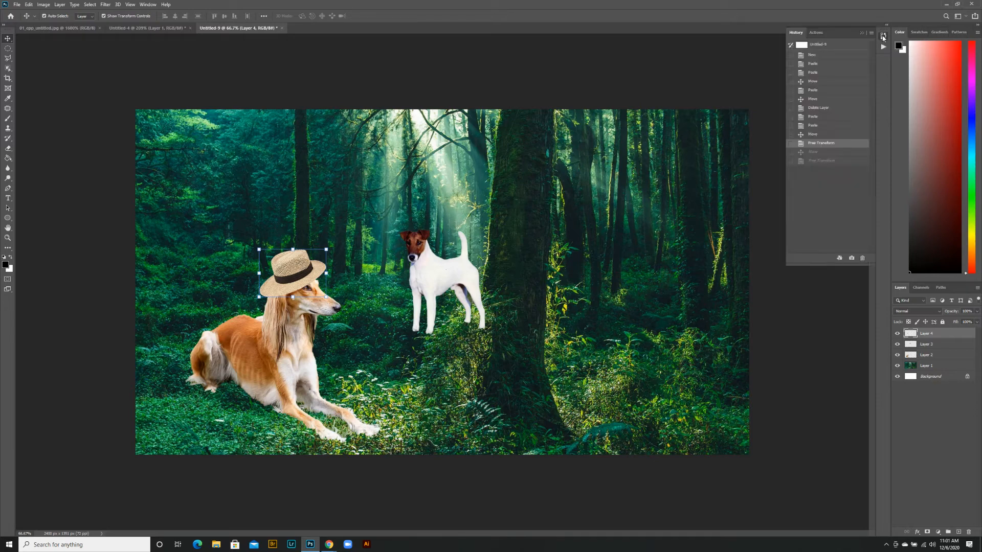
pyautogui.click(825, 134)
pyautogui.click(822, 124)
pyautogui.click(820, 116)
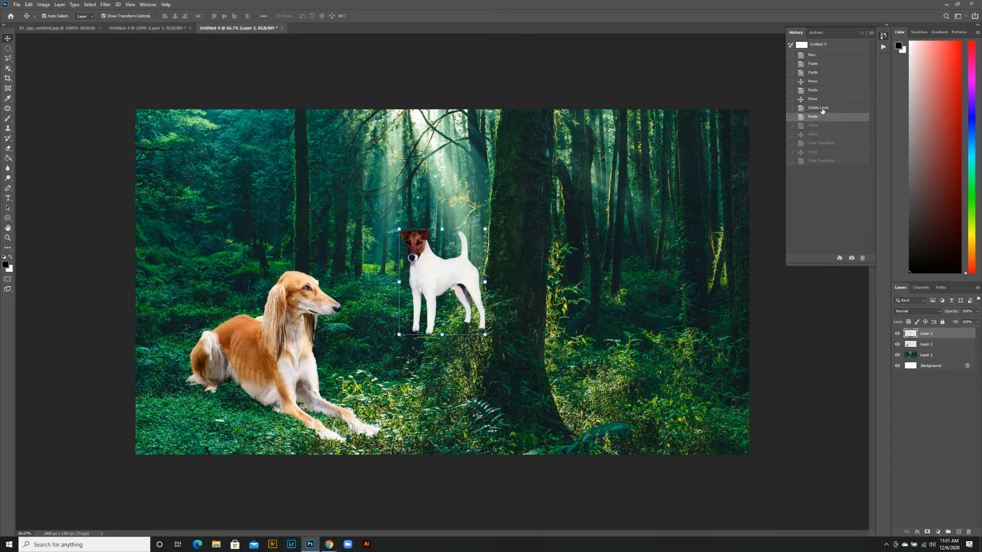
pyautogui.click(820, 107)
pyautogui.click(822, 99)
pyautogui.click(821, 90)
pyautogui.click(823, 82)
pyautogui.click(822, 65)
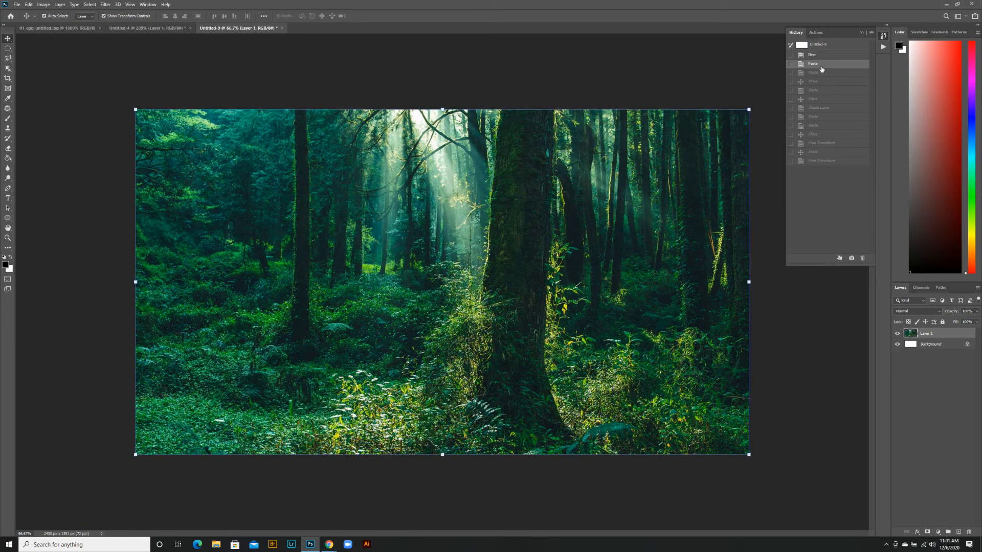
# Step the document forward through its history to the latest Free Transform state
pyautogui.click(823, 99)
pyautogui.click(822, 107)
pyautogui.click(820, 116)
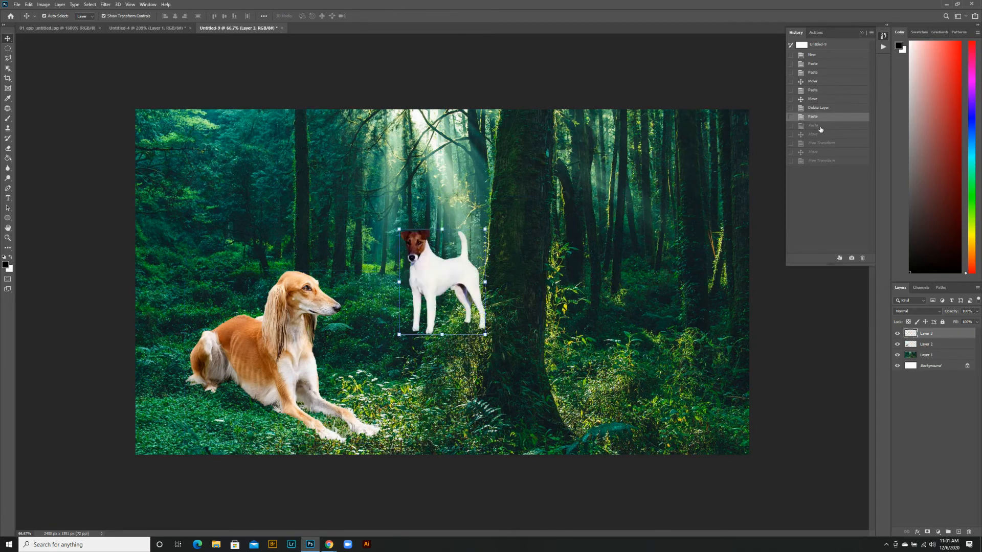
pyautogui.click(822, 134)
pyautogui.click(823, 143)
pyautogui.click(824, 152)
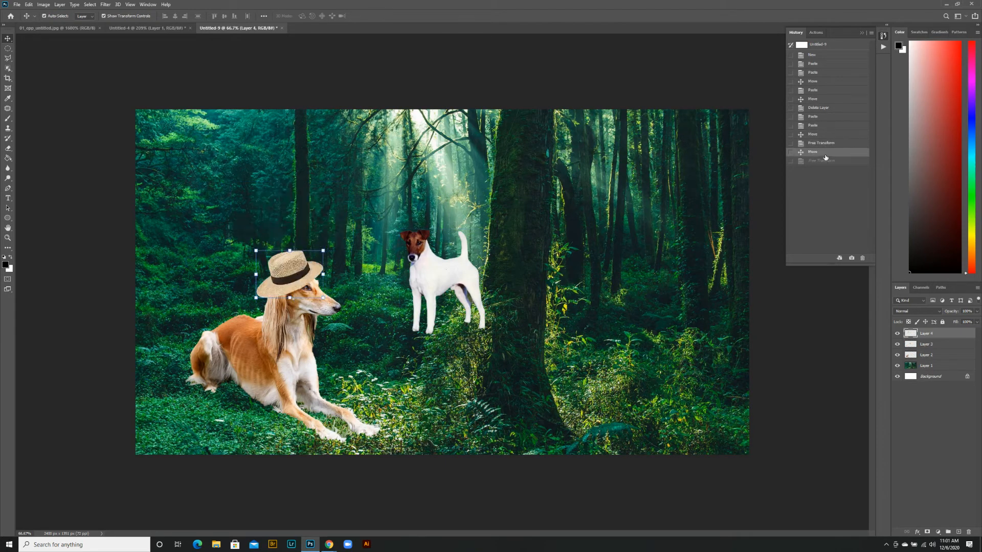
pyautogui.click(824, 160)
# Step back through the history from the latest Free Transform to the first Move state, which holds only the reclining dog over the forest
pyautogui.click(823, 152)
pyautogui.click(822, 143)
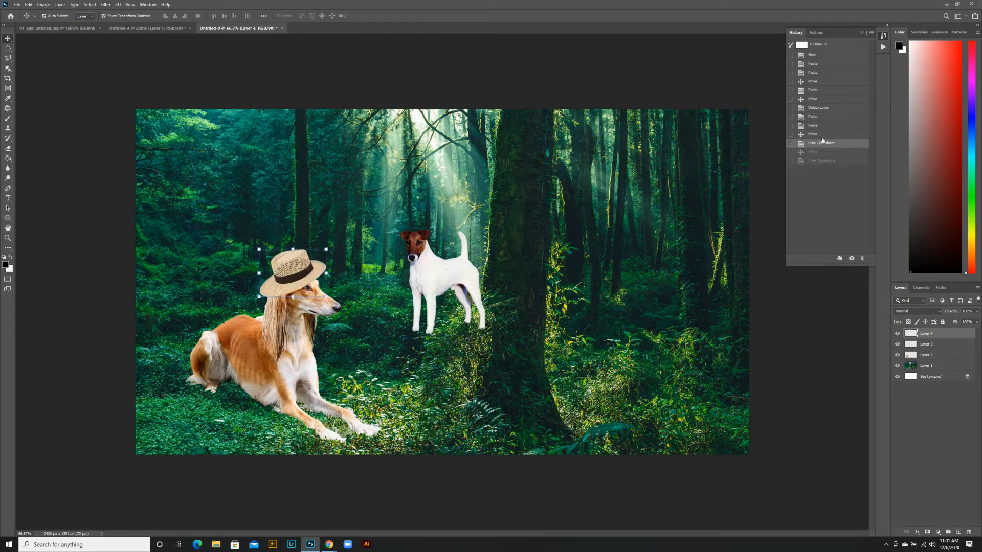
pyautogui.click(821, 125)
pyautogui.click(821, 117)
pyautogui.click(821, 107)
pyautogui.click(821, 98)
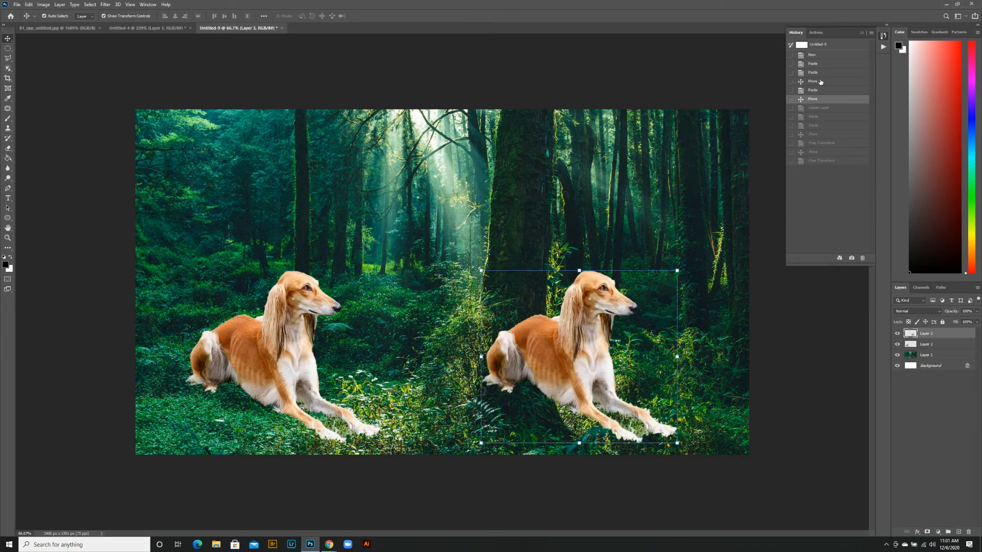
pyautogui.click(820, 90)
pyautogui.click(821, 81)
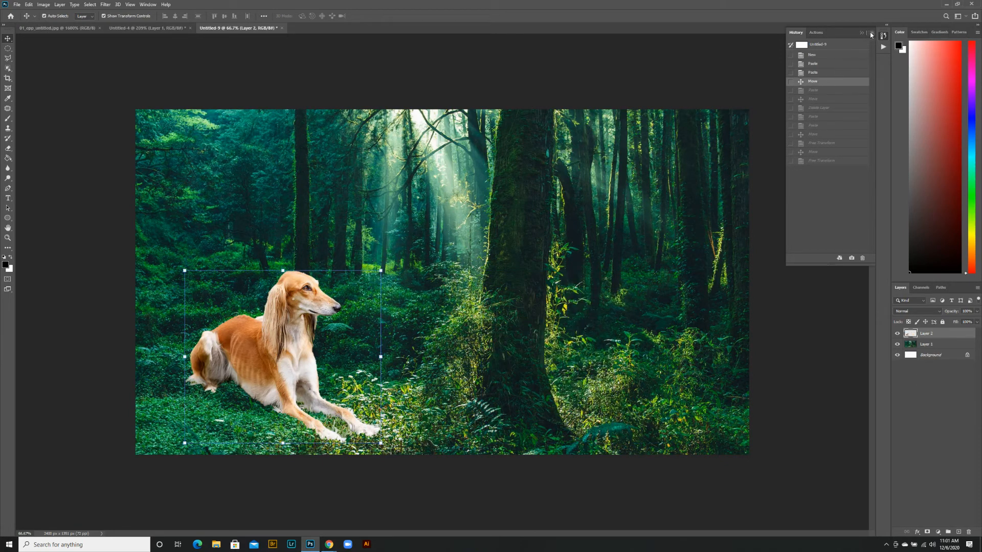
# Close the History panel, collapse the remaining Actions panel, and reopen History
pyautogui.click(870, 33)
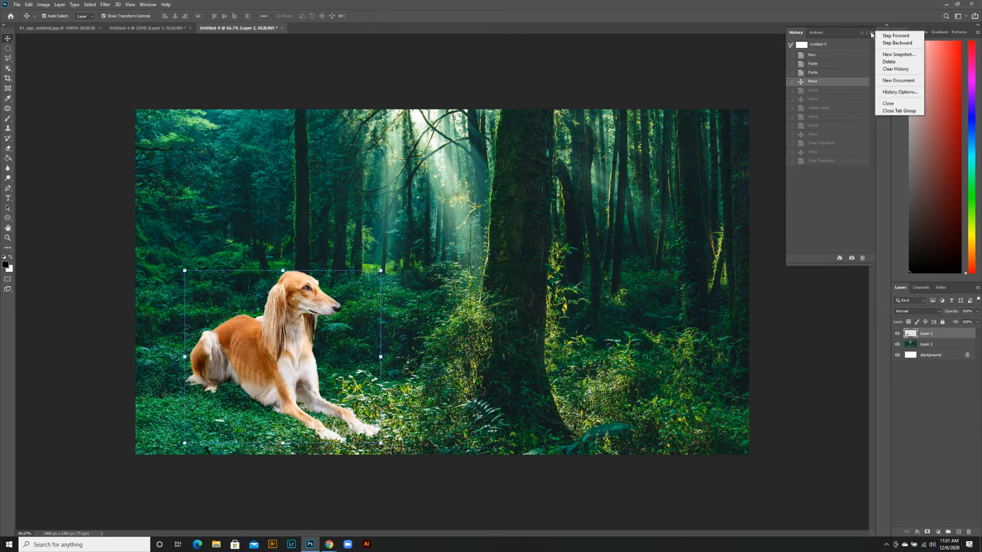
pyautogui.click(896, 103)
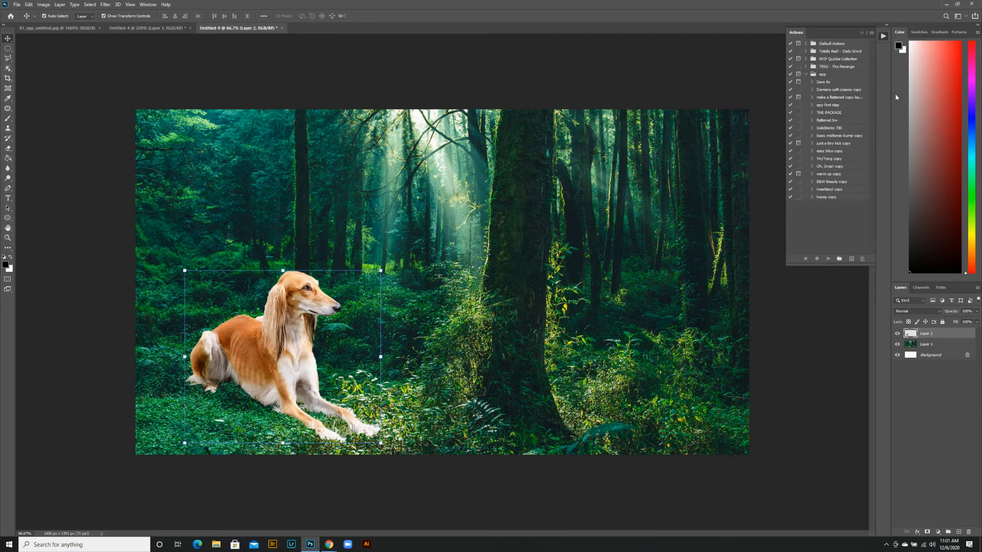
pyautogui.click(865, 36)
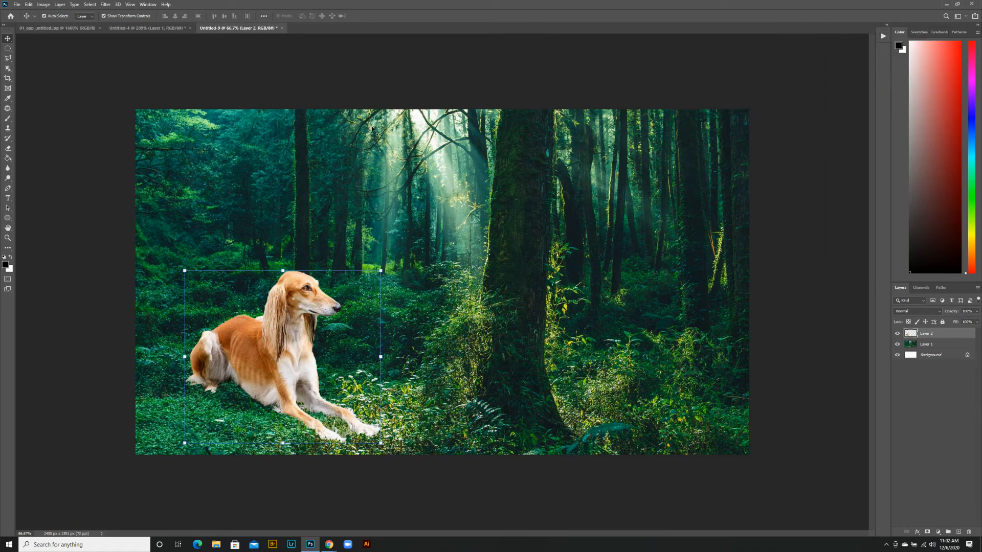
pyautogui.click(147, 5)
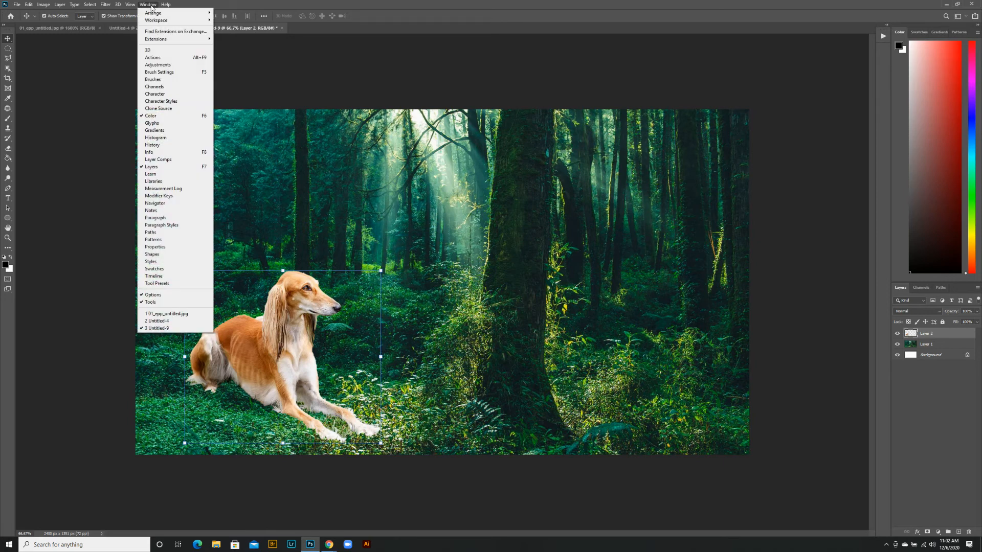
pyautogui.click(168, 146)
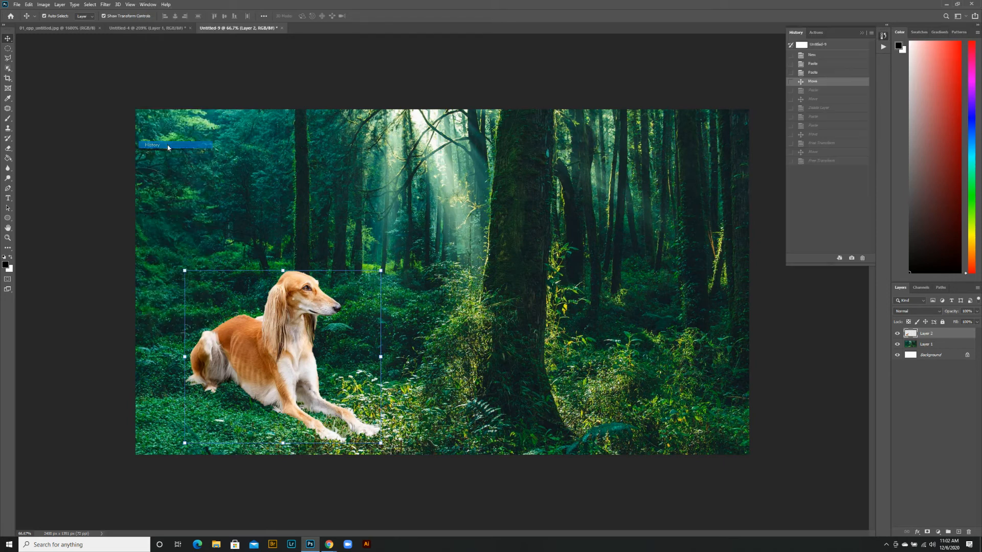
# Restore the latest Free Transform state, and walk back through the hat and second-dog edits to the first Move state
pyautogui.click(829, 160)
pyautogui.click(833, 134)
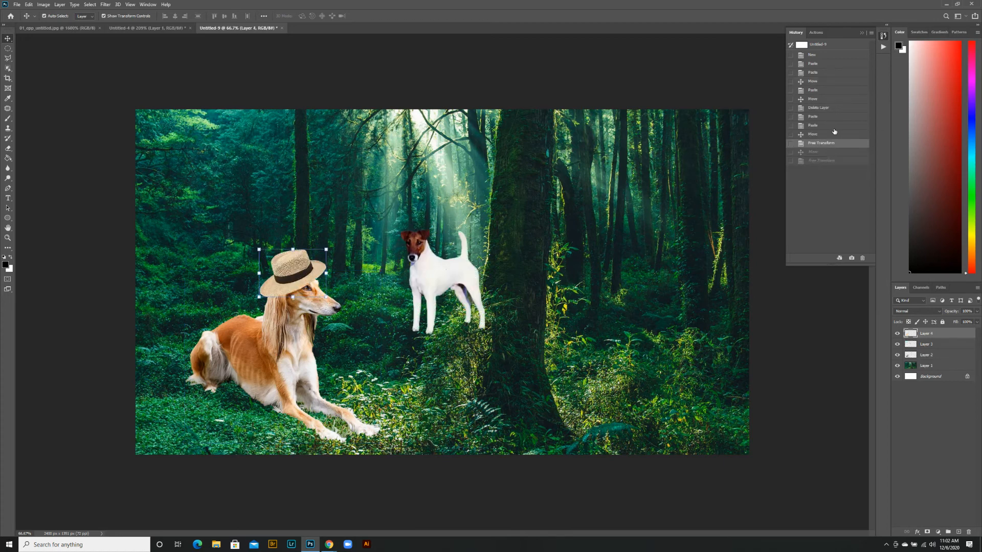
pyautogui.click(834, 125)
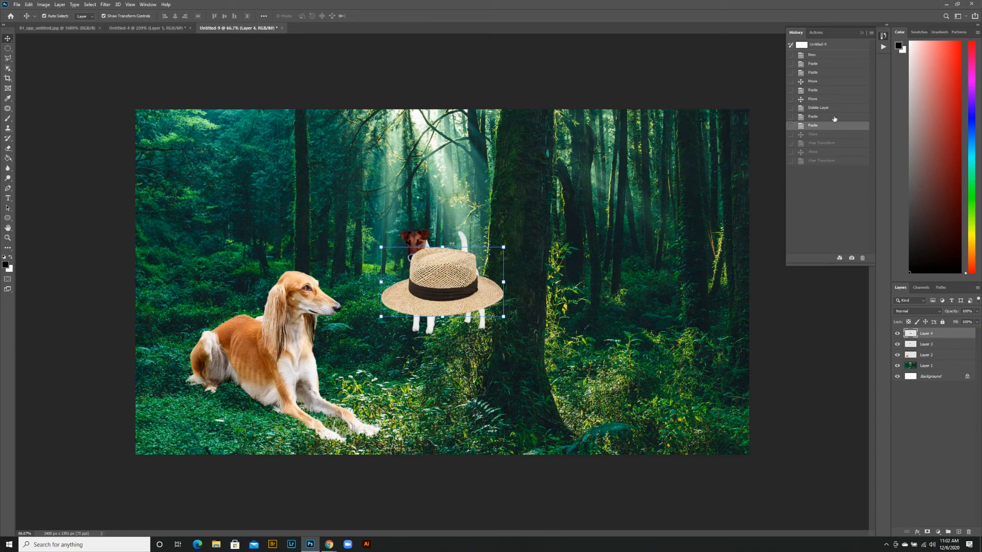
pyautogui.click(833, 117)
pyautogui.click(831, 99)
pyautogui.click(827, 108)
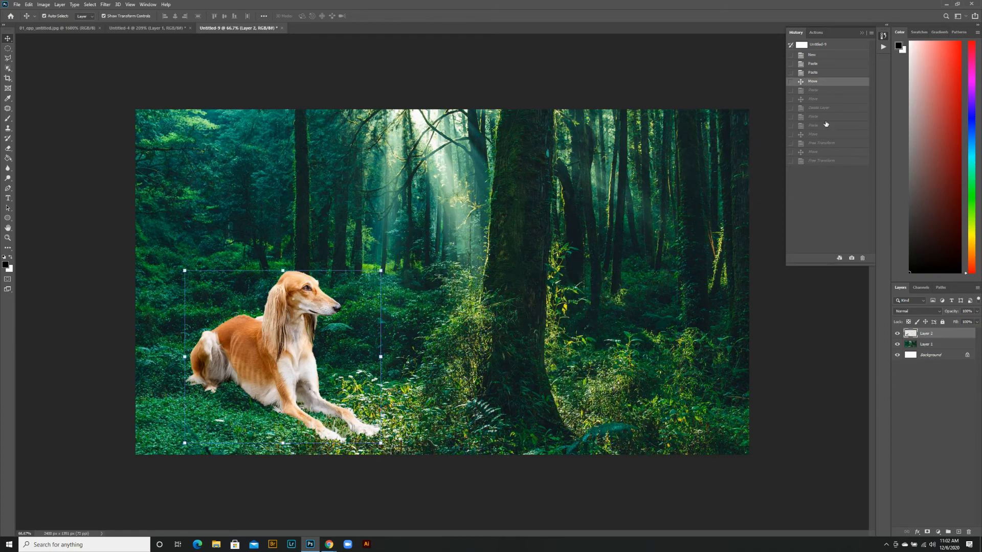
# Return the document through its later history states to the final Free Transform with the resized hat on the dog
pyautogui.click(827, 117)
pyautogui.click(828, 152)
pyautogui.click(827, 161)
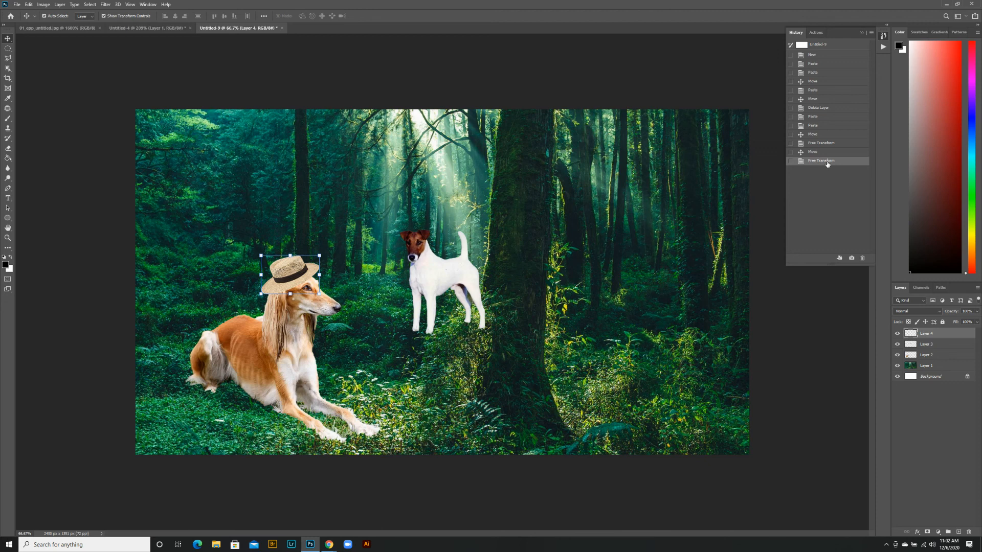
pyautogui.moveTo(327, 548)
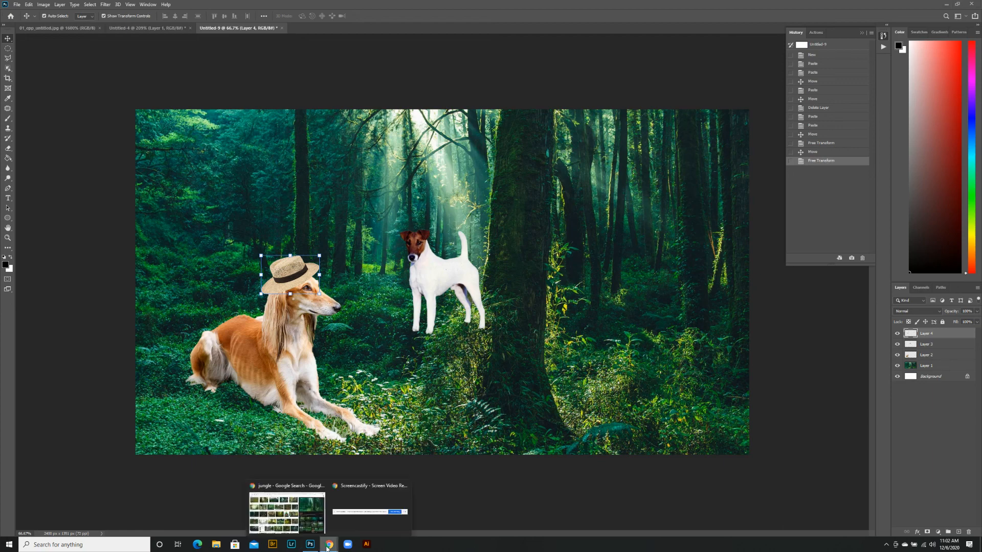